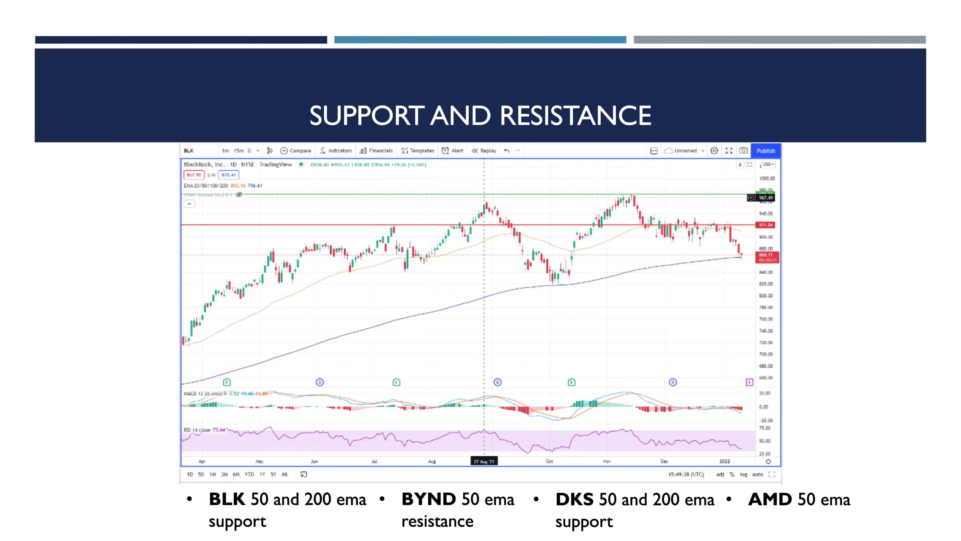
# Advance to the 'RSI – Oversold or Over Bought' slide, then exit the slideshow to reach the browser window.
pyautogui.press('Right')
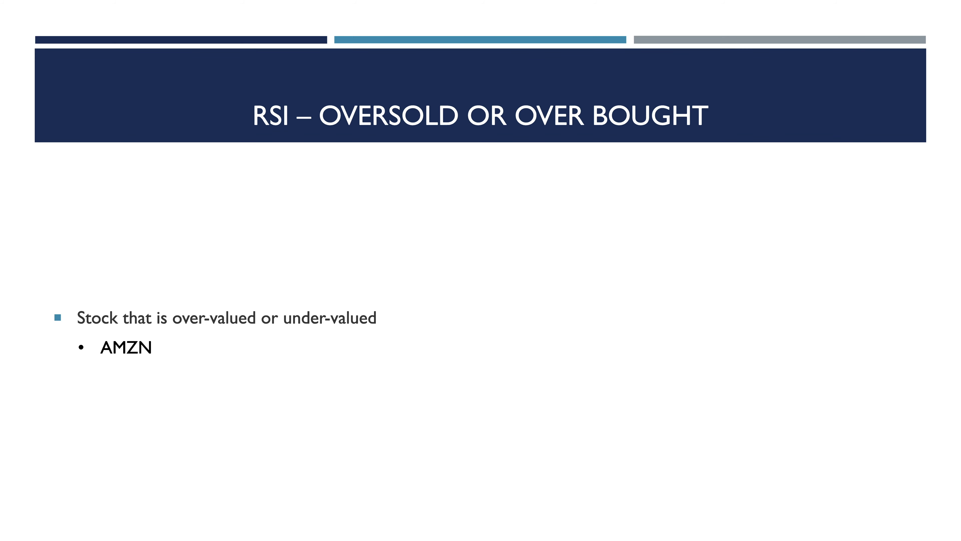
pyautogui.hotkey('ctrl', 'Up')
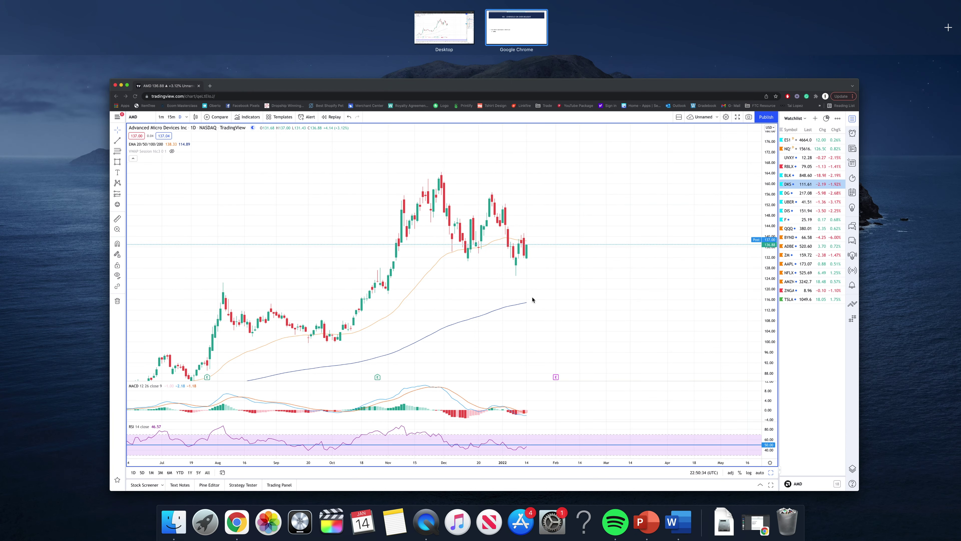
# Maximize the browser, load AMZN from the watchlist, and scroll through its Resistance, Gap Fill and Support zones.
pyautogui.click(593, 297)
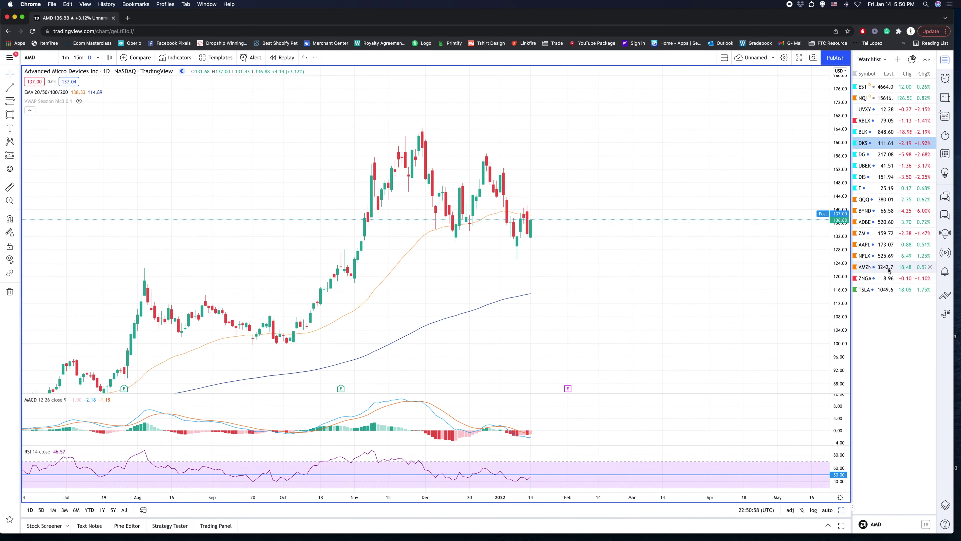
pyautogui.click(870, 267)
pyautogui.hscroll(-5, 573, 347)
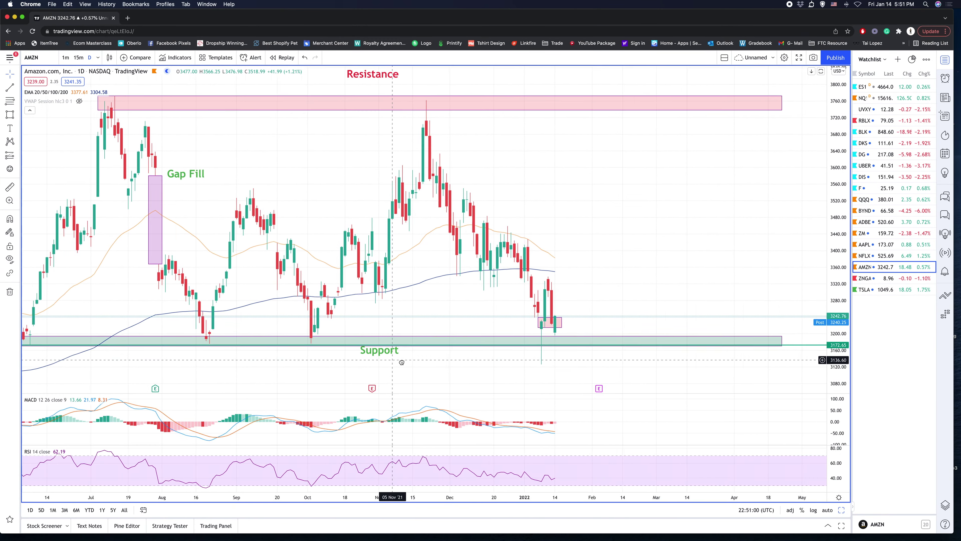
pyautogui.hscroll(-3, 573, 347)
pyautogui.hscroll(-3, 369, 435)
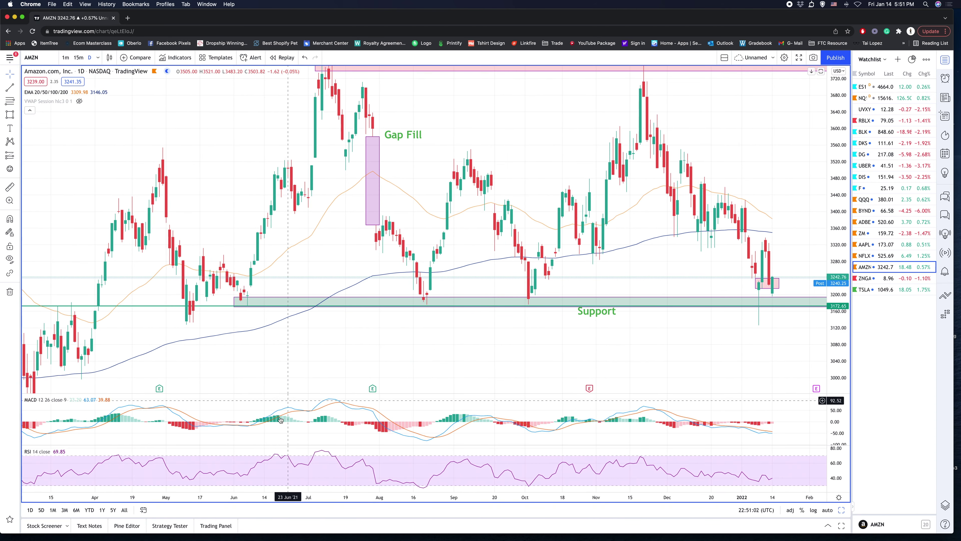
pyautogui.moveTo(37, 457)
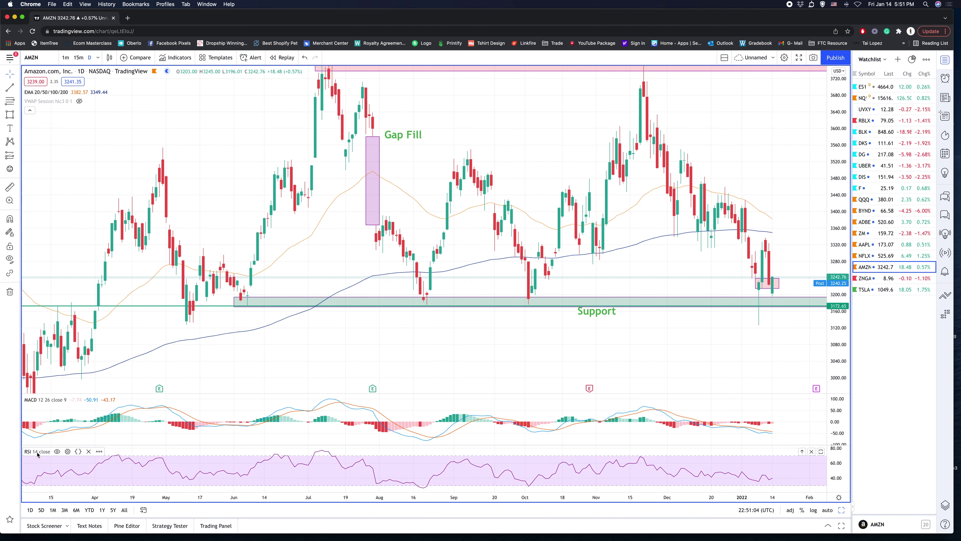
pyautogui.hscroll(-1, 288, 322)
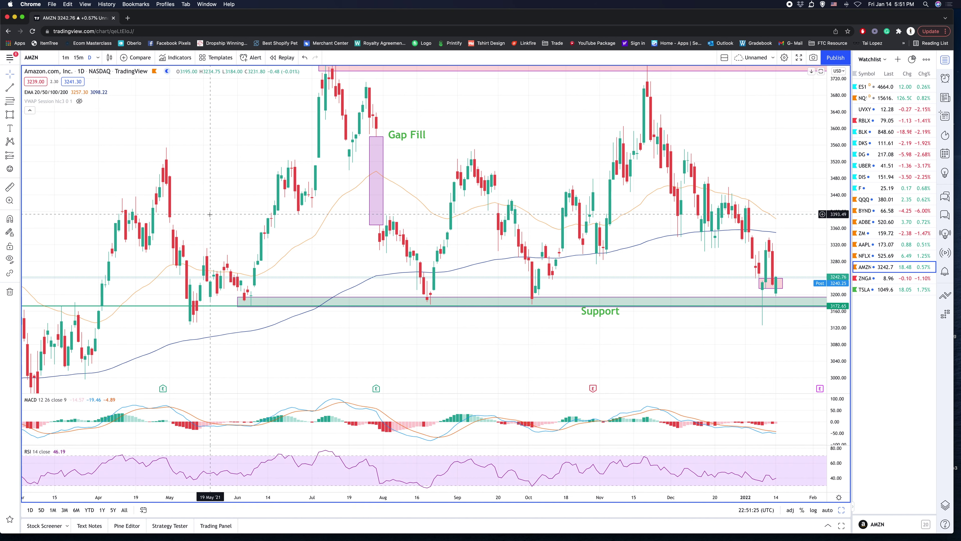
pyautogui.hscroll(5, 219, 206)
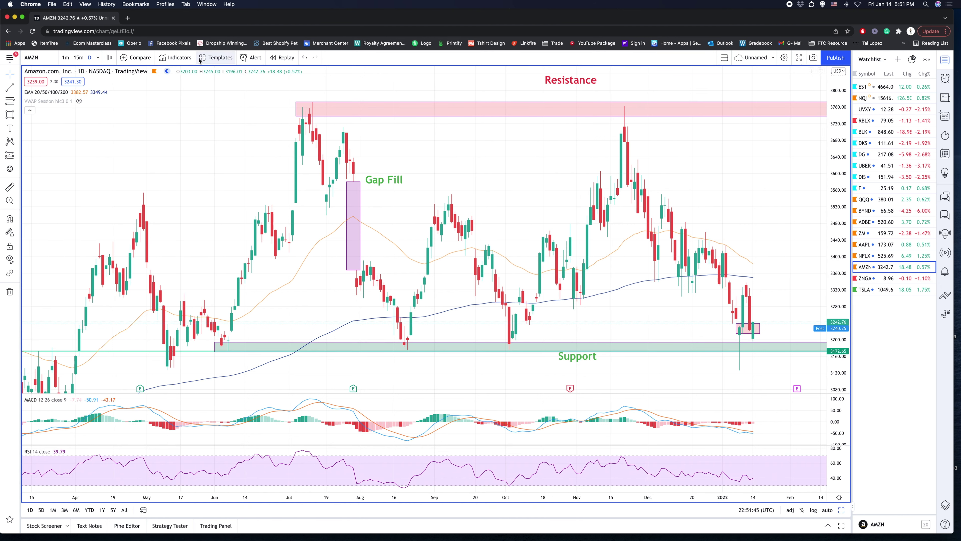
# Search indicators for EMA, then delete the EMA 20/50/100/200 study from the AMZN chart.
pyautogui.click(189, 62)
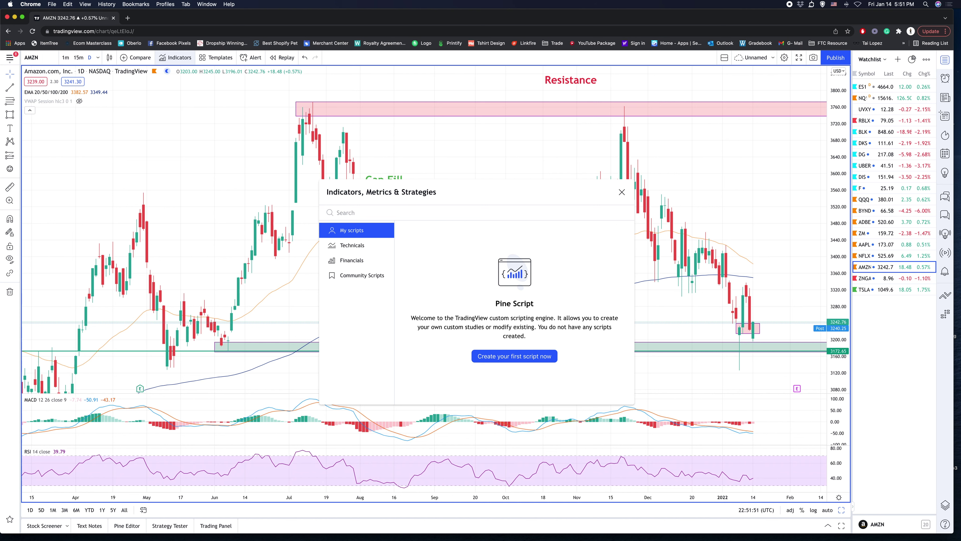
pyautogui.write('EMA')
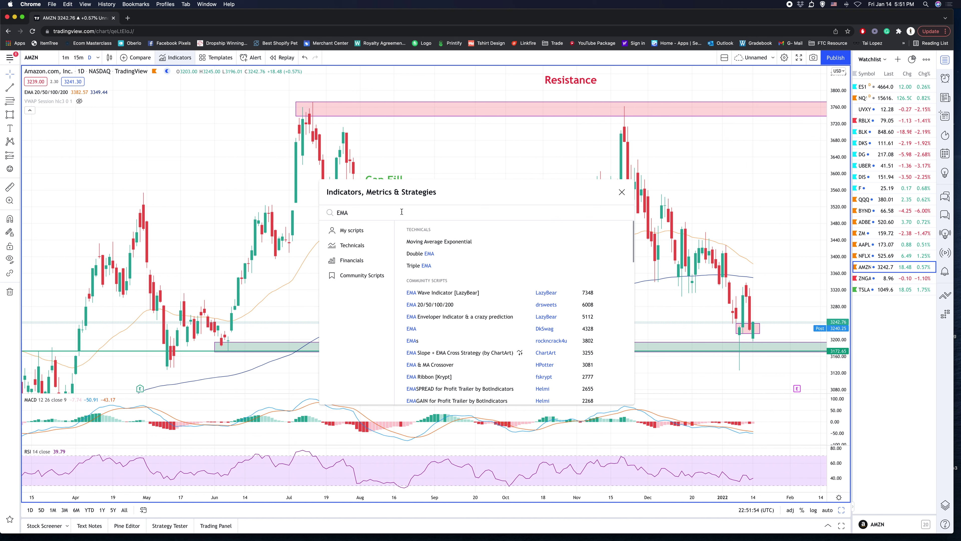
pyautogui.click(459, 307)
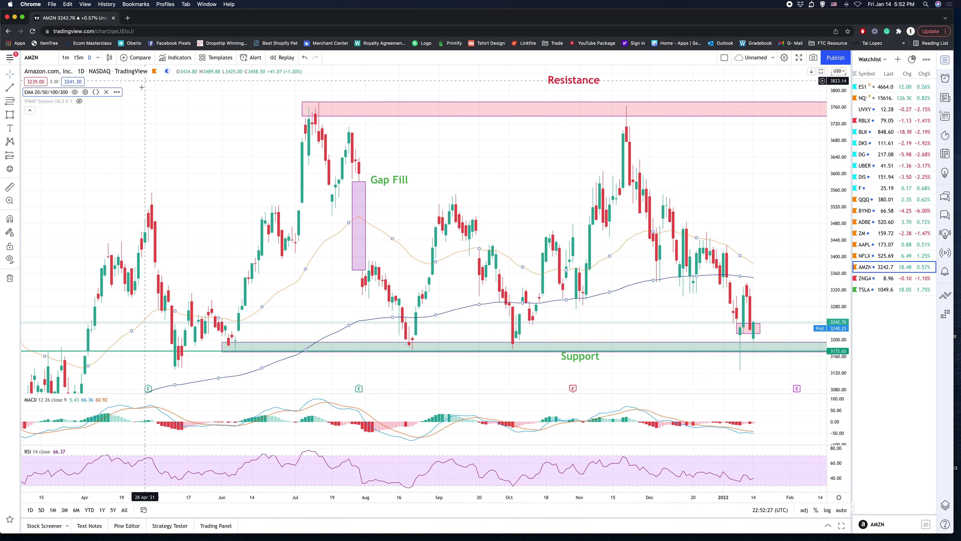
pyautogui.click(222, 146)
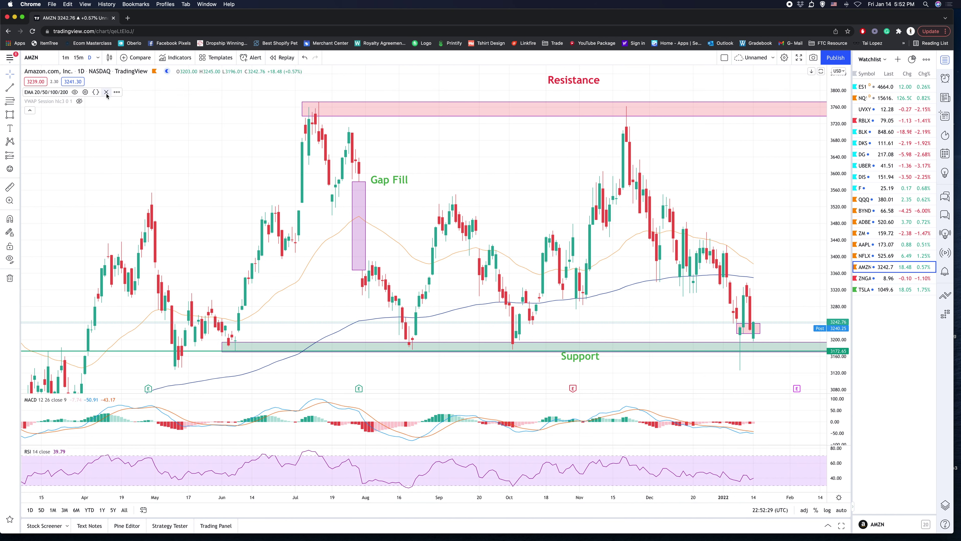
pyautogui.click(106, 92)
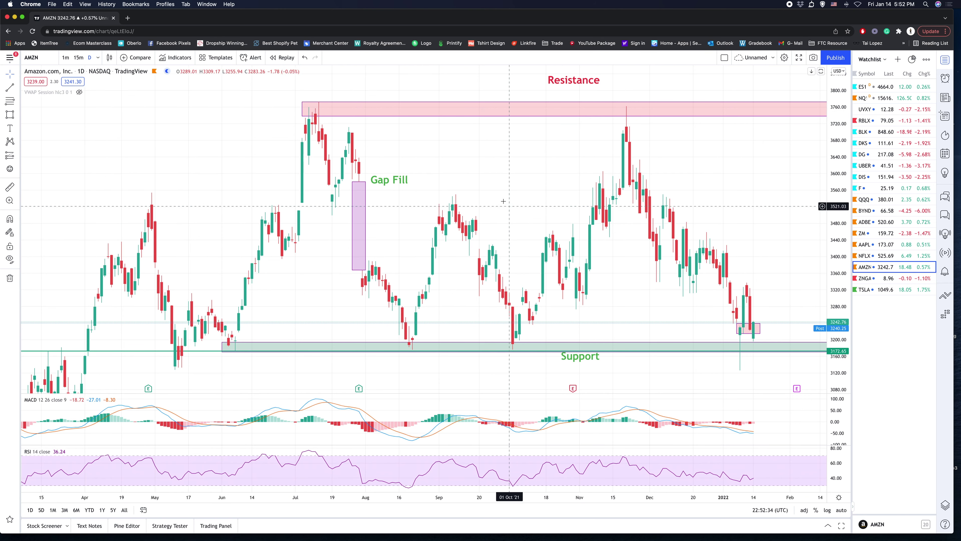
# Add the EMA 20/50/100/200 community script to the AMZN chart via an 'EMA' indicator search.
pyautogui.click(175, 59)
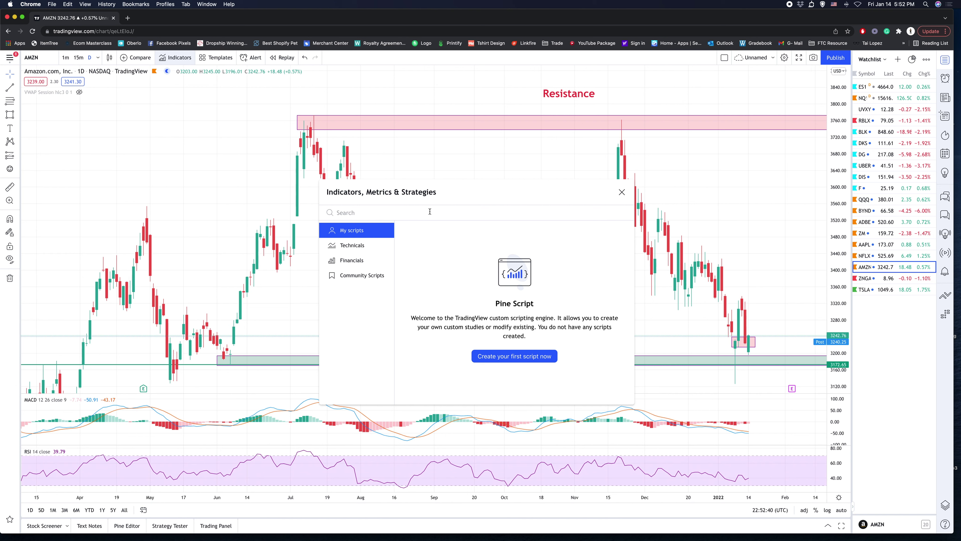
pyautogui.write('EMA')
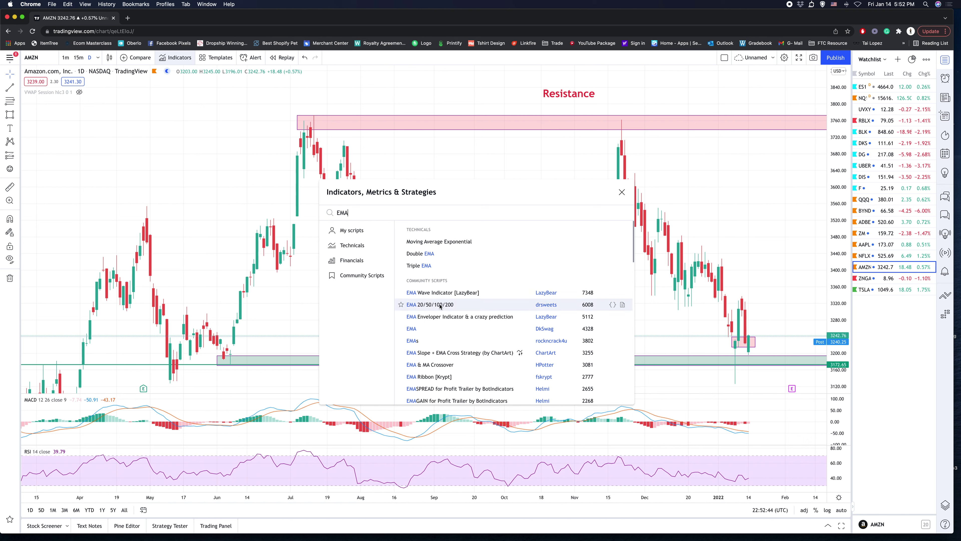
pyautogui.click(434, 305)
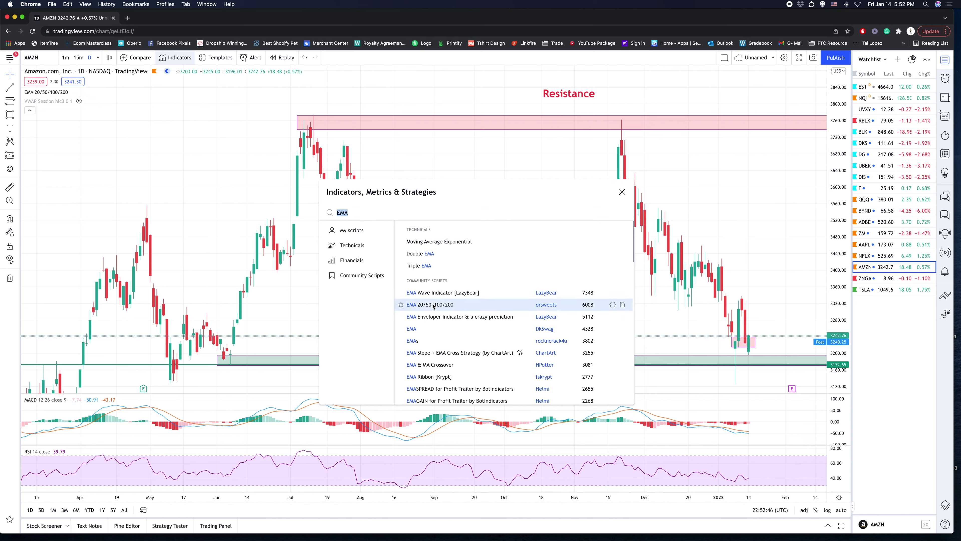
pyautogui.click(621, 192)
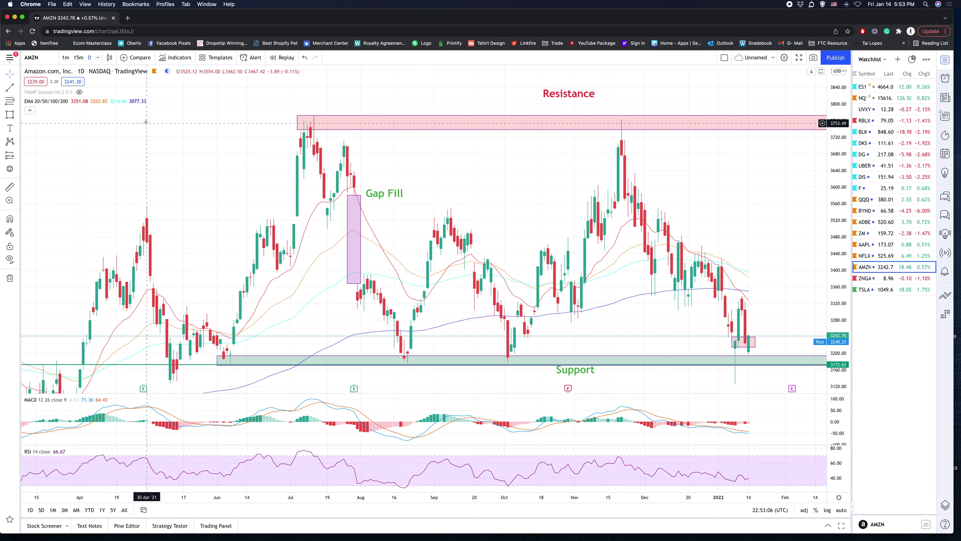
# In the EMA 20/50/100/200 style settings, hide the first (red) and third (cyan) plots.
pyautogui.click(85, 102)
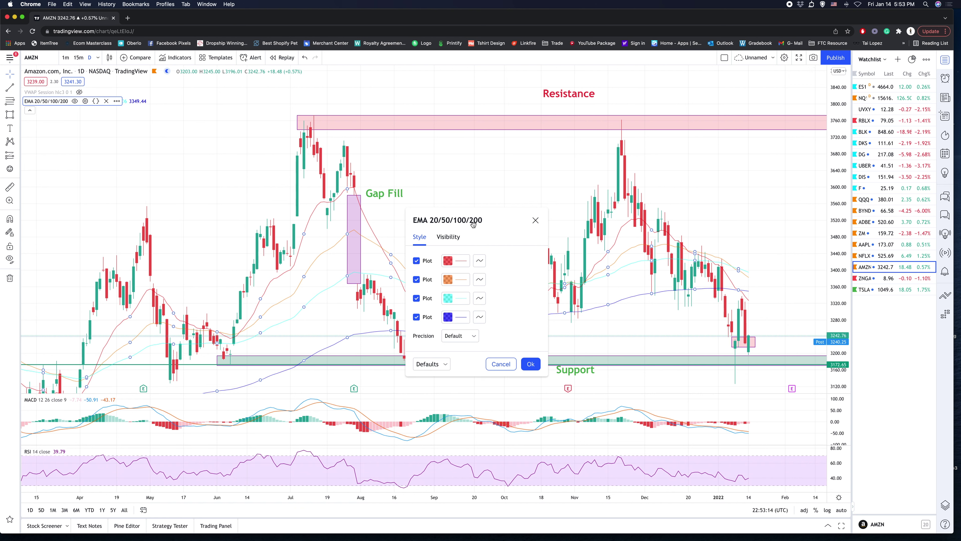
pyautogui.click(417, 261)
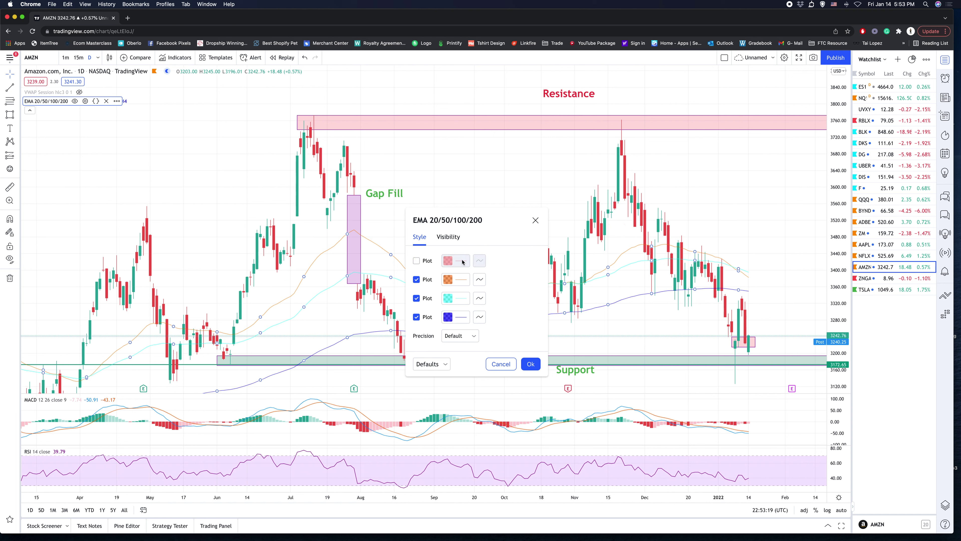
pyautogui.click(417, 298)
pyautogui.click(531, 364)
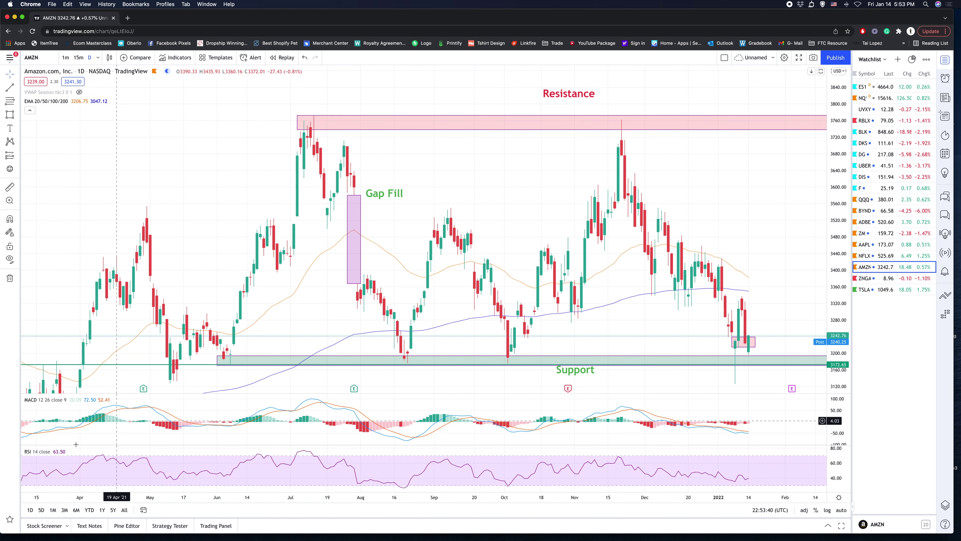
pyautogui.click(173, 57)
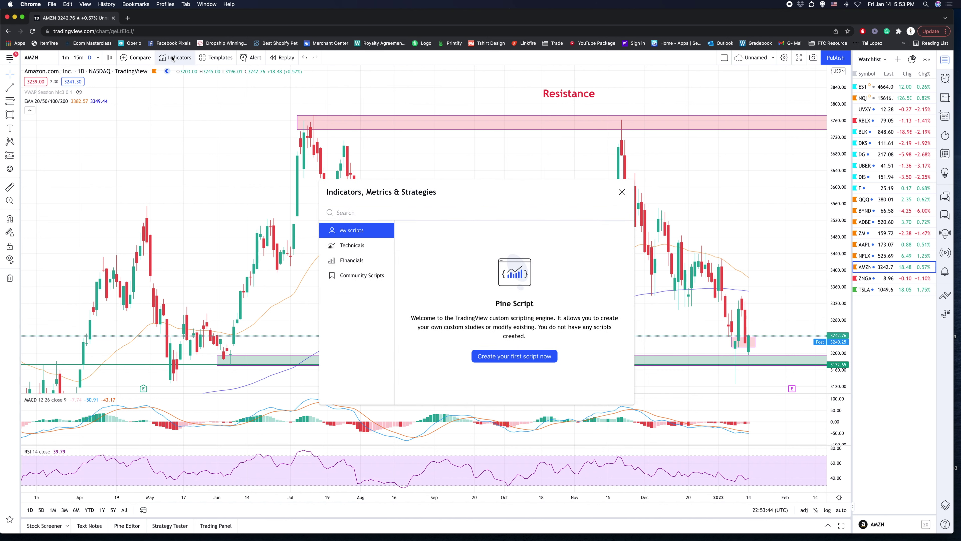
pyautogui.write('RSI')
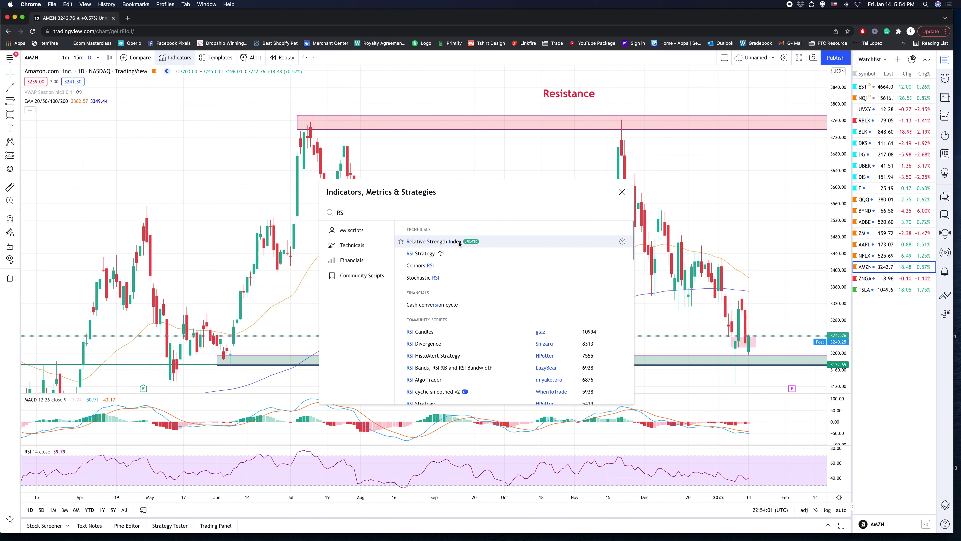
pyautogui.click(622, 192)
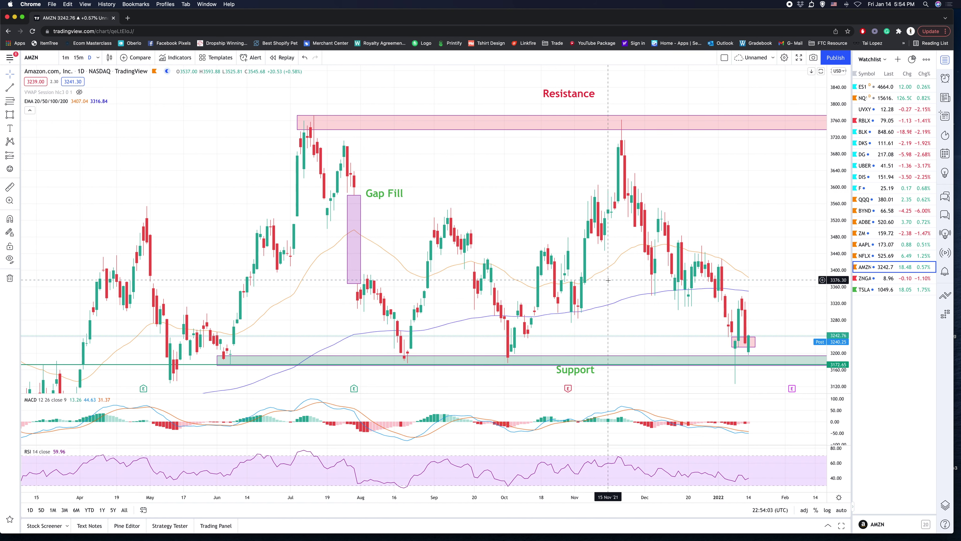
# Raise the MACD/RSI divider to give the RSI pane more height, then zoom the chart out.
pyautogui.moveTo(442, 449); pyautogui.dragTo(435, 377)
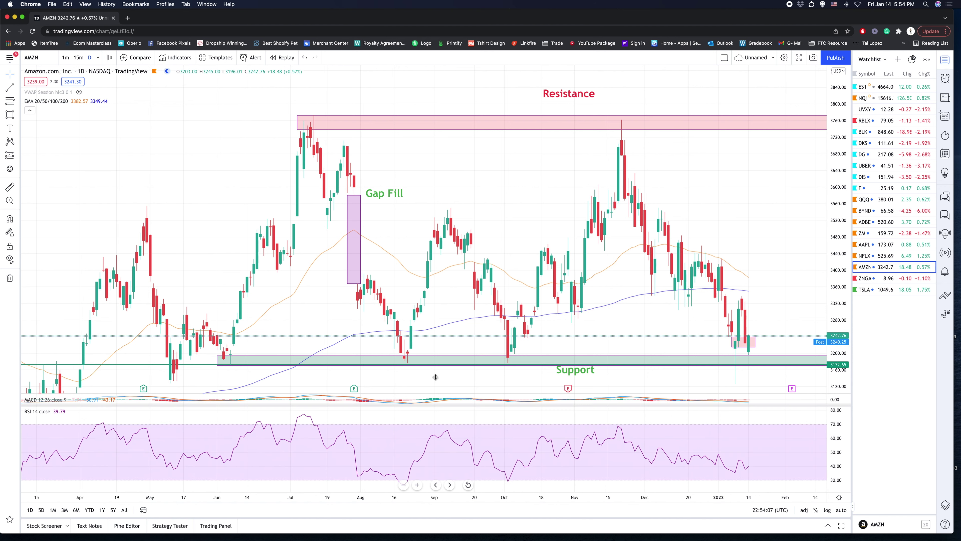
pyautogui.scroll(-2, 336, 436)
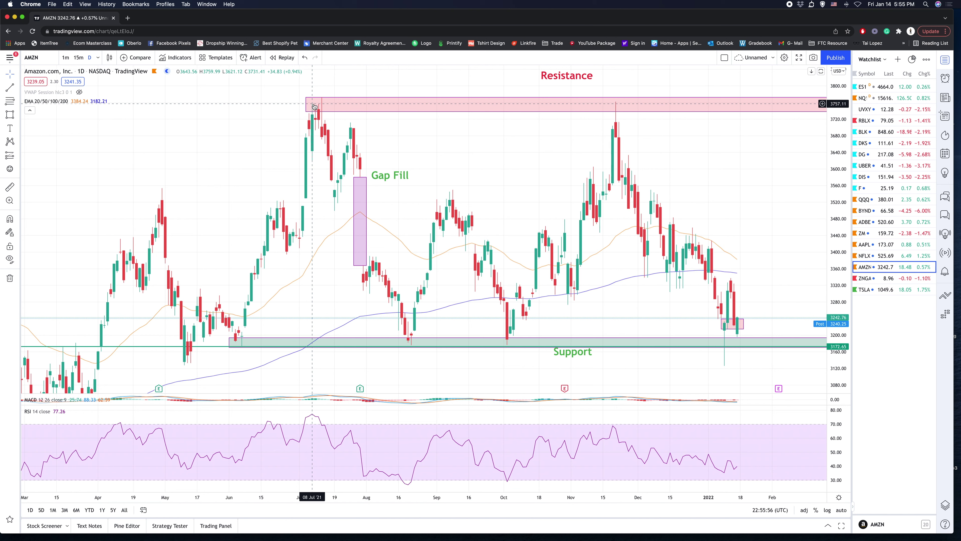
# Drag the RSI pane's divider down so the MACD pane regains its height.
pyautogui.hscroll(2, 314, 106)
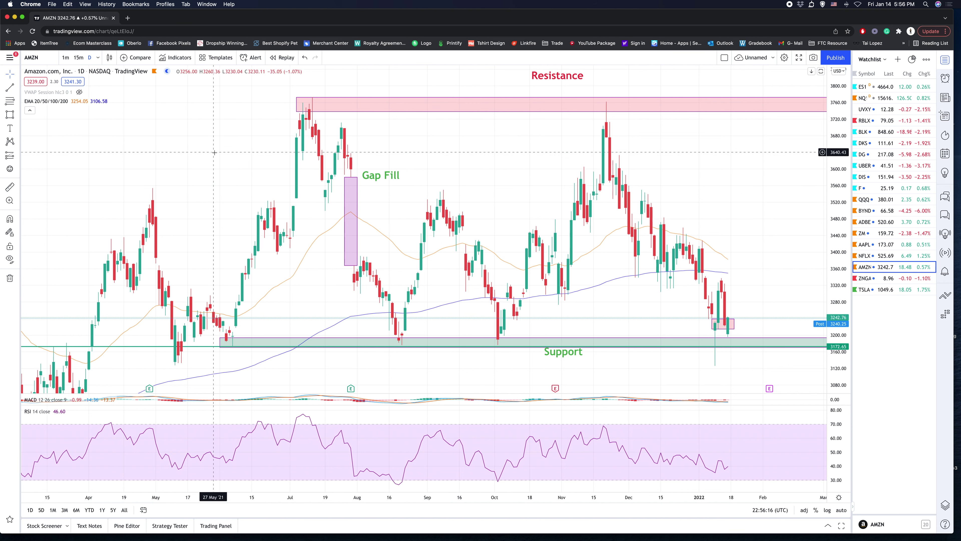
pyautogui.click(520, 427)
pyautogui.moveTo(511, 404); pyautogui.dragTo(515, 455)
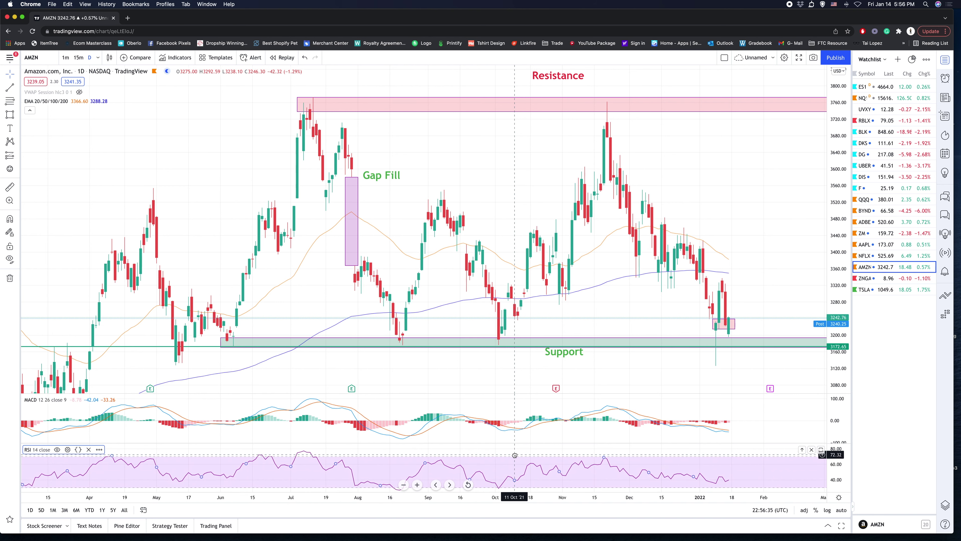